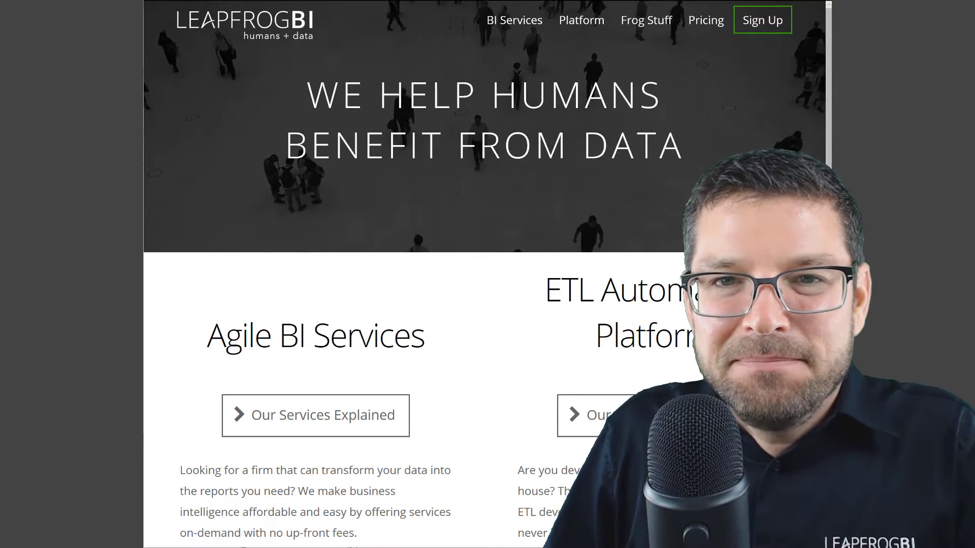
Step: Sign in to the LeapFrogBI training account from the Log In page with the saved password
{"action": "mouse_move", "coordinate": [604, 28]}
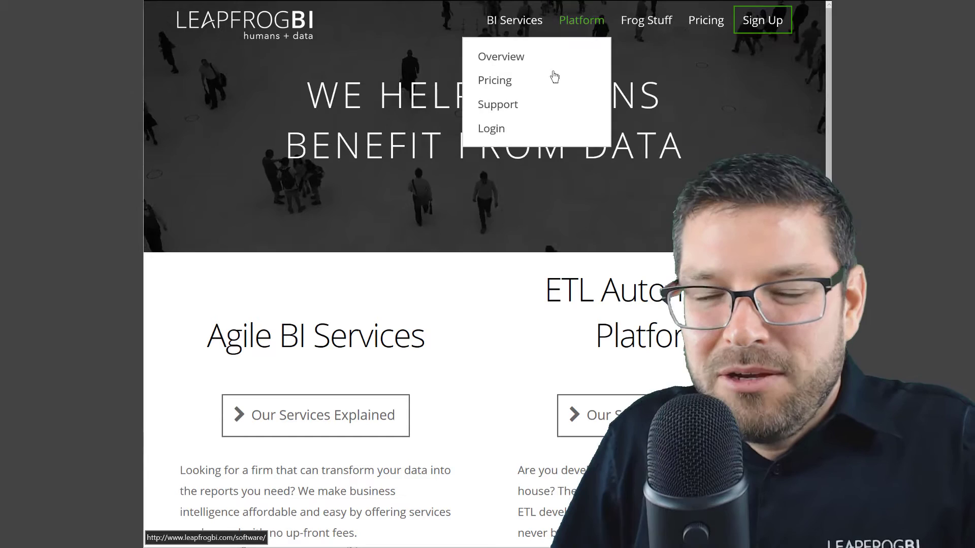
{"action": "left_click", "coordinate": [499, 142]}
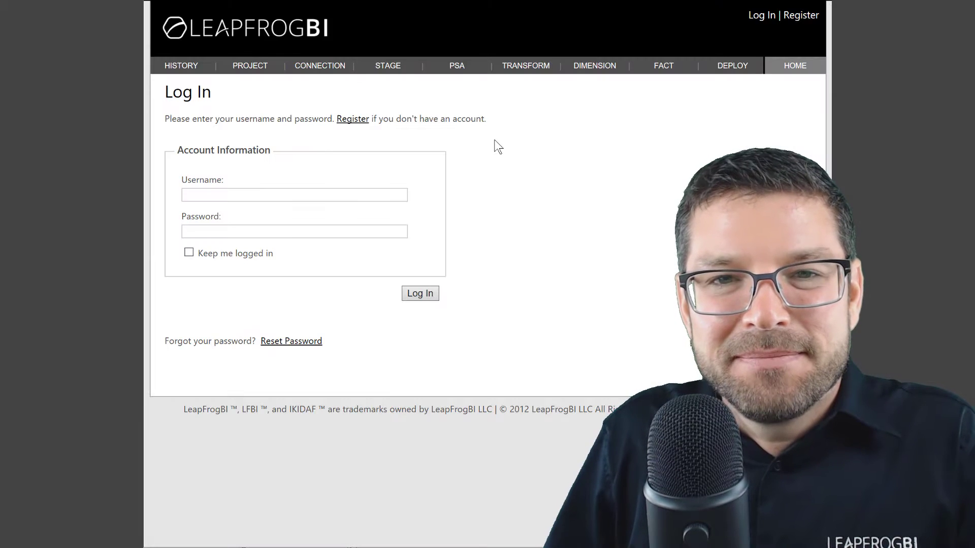
{"action": "type", "text": "demo"}
{"action": "key", "text": "Tab"}
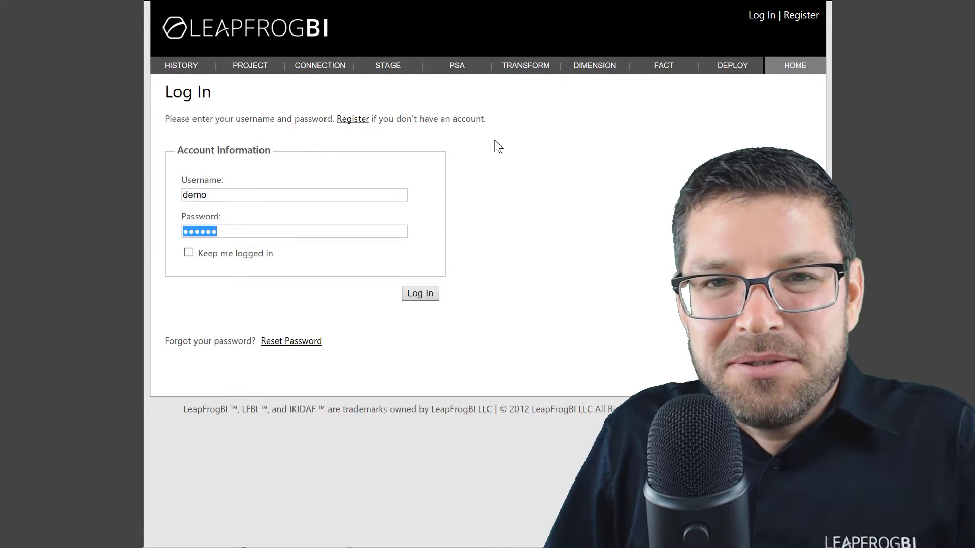
{"action": "left_click", "coordinate": [418, 292]}
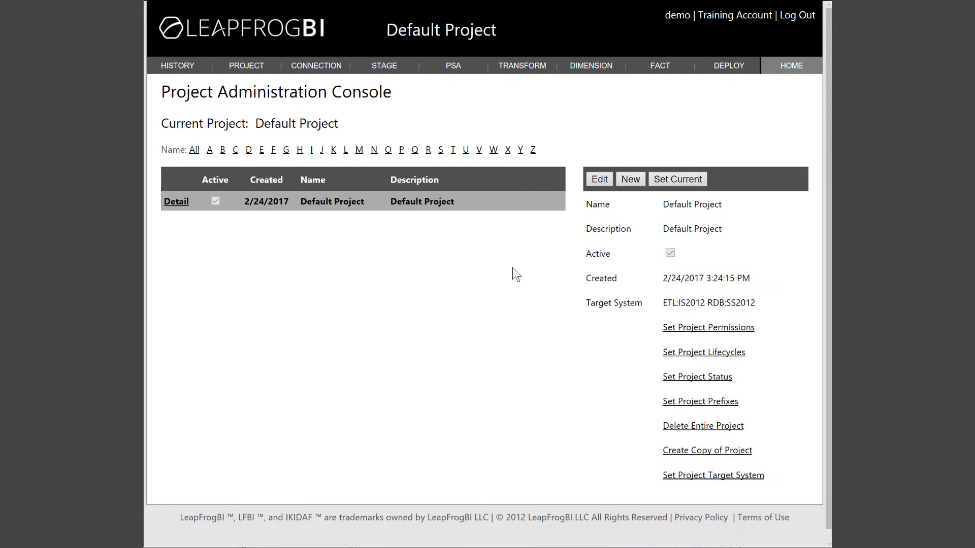
Step: Rename the project to 'Getting Started' with description 'My First Project' and save it
{"action": "left_click", "coordinate": [601, 181]}
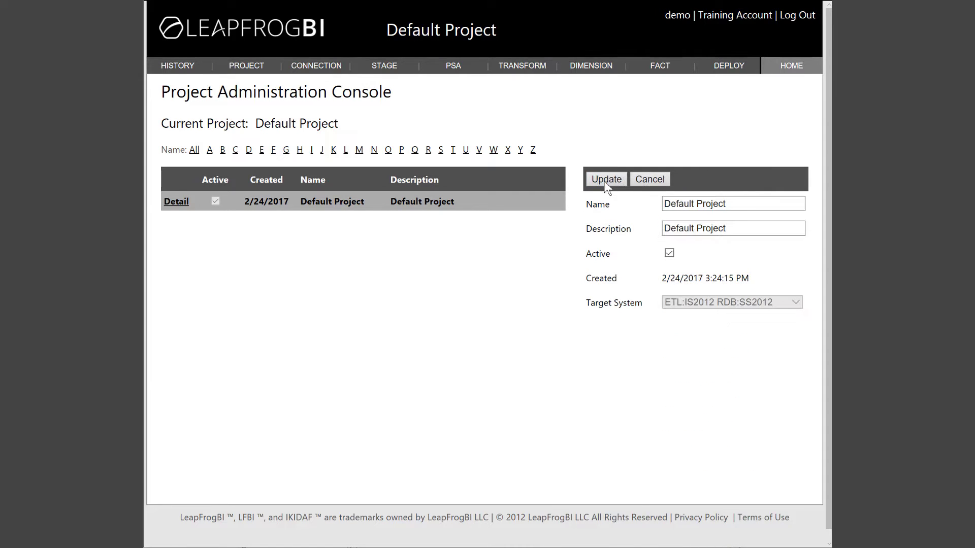
{"action": "left_click", "coordinate": [742, 198]}
{"action": "triple_click", "coordinate": [687, 202]}
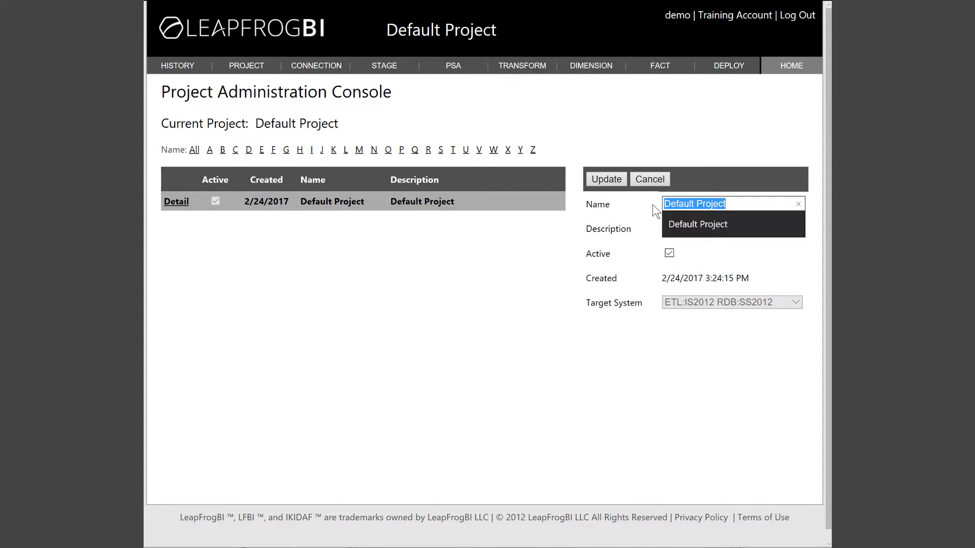
{"action": "type", "text": "Gettin"}
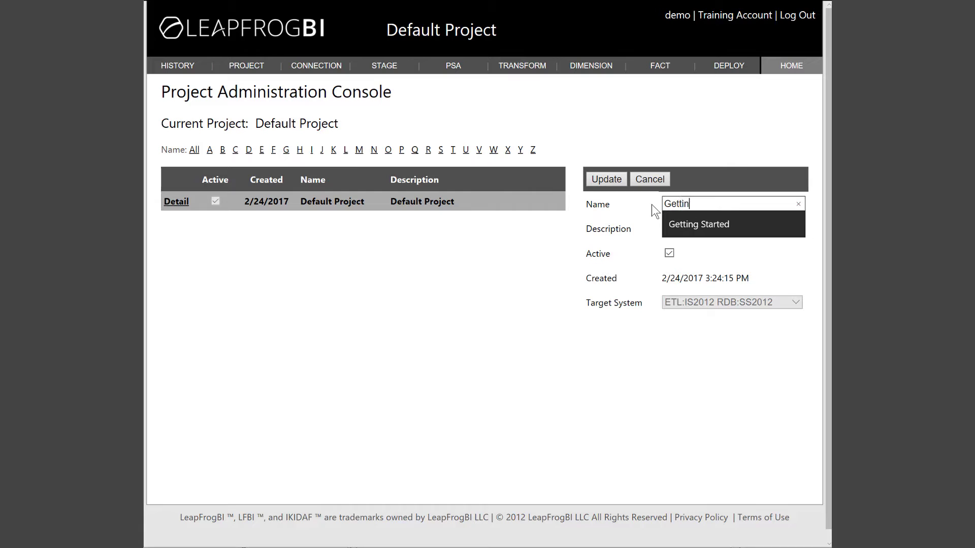
{"action": "type", "text": "g Started"}
{"action": "left_click", "coordinate": [709, 230]}
{"action": "triple_click", "coordinate": [719, 228]}
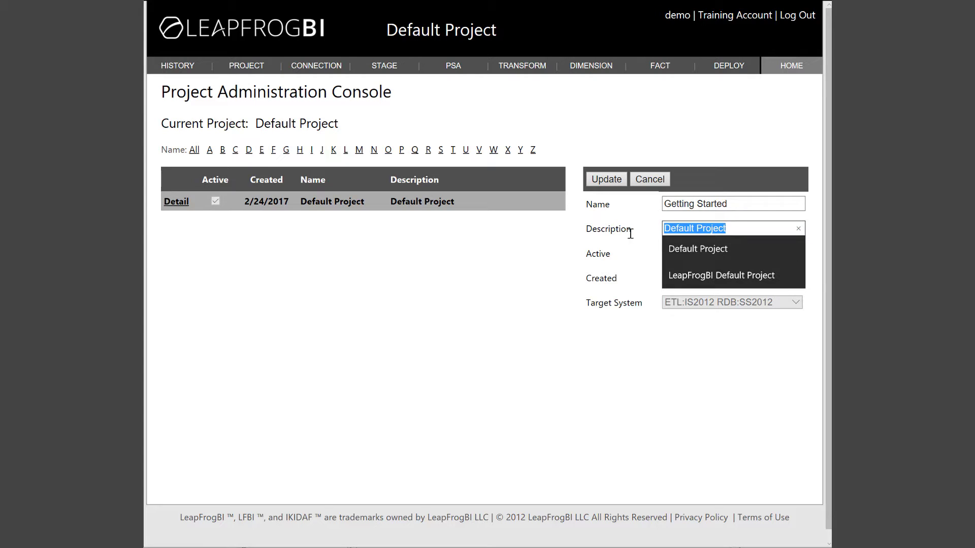
{"action": "type", "text": "My"}
{"action": "key", "text": "Down"}
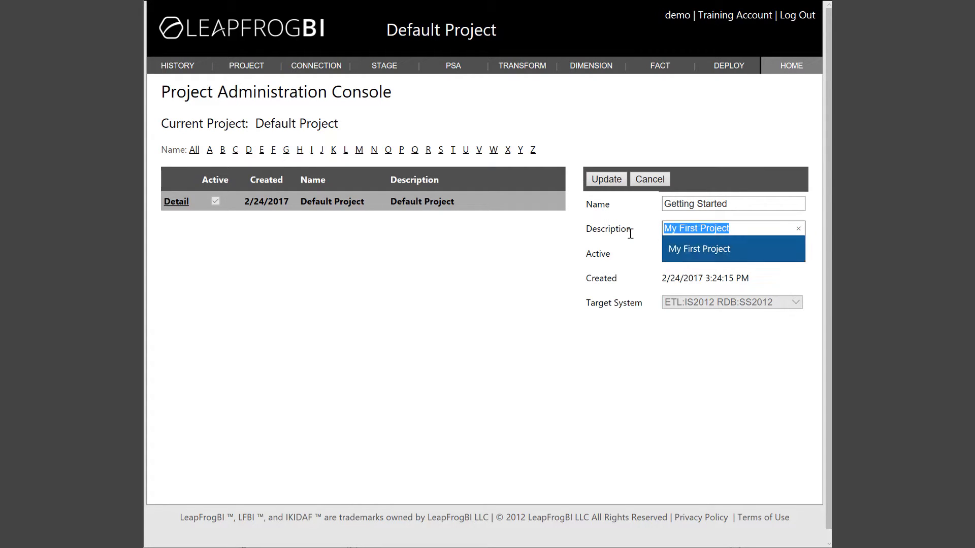
{"action": "key", "text": "Tab"}
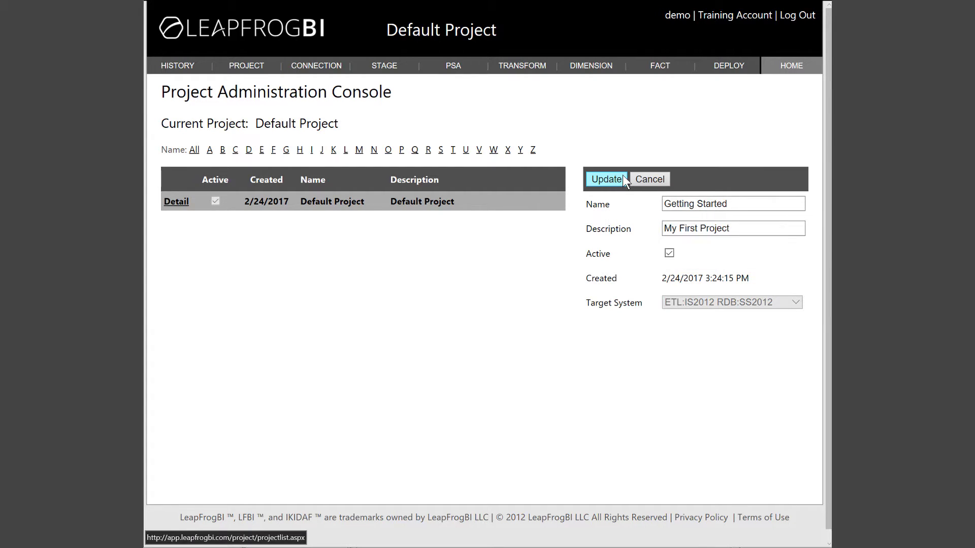
{"action": "left_click", "coordinate": [622, 177]}
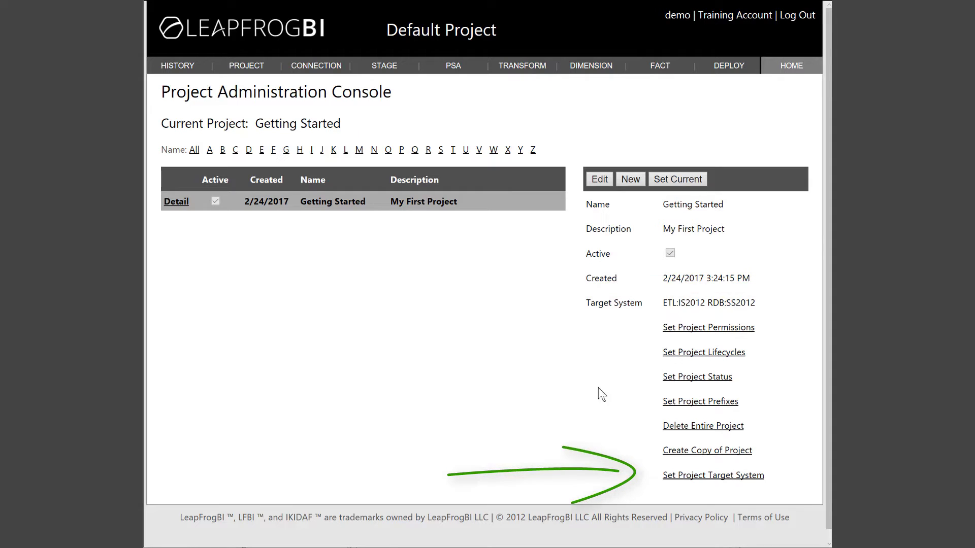
Step: Change the project's target system to ETL:IS2016 RDB:SS2016 and apply it
{"action": "left_click", "coordinate": [671, 479]}
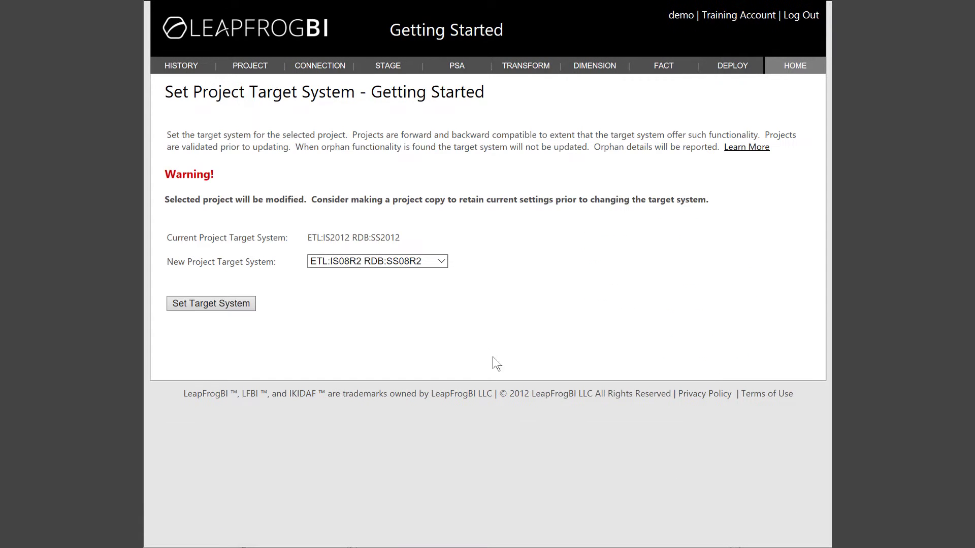
{"action": "left_click", "coordinate": [445, 265]}
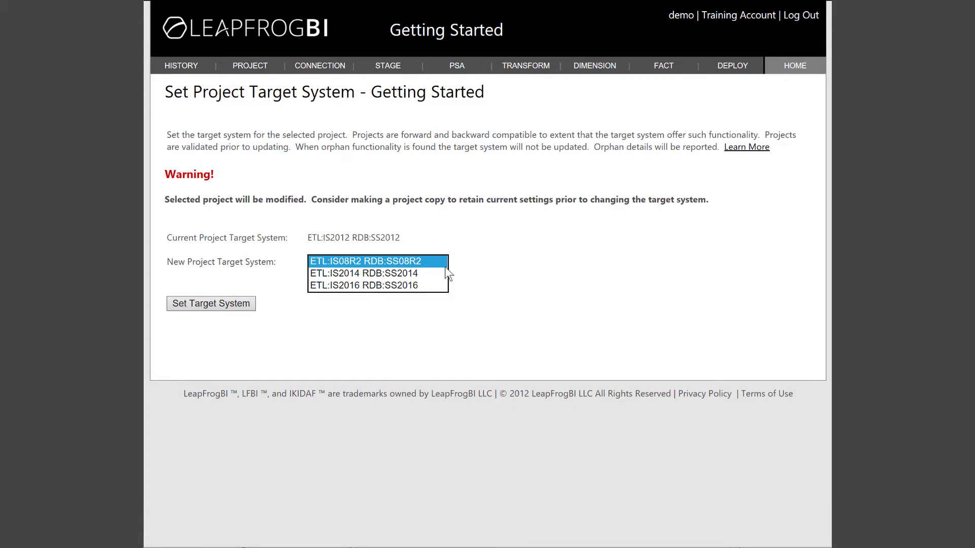
{"action": "left_click", "coordinate": [396, 286]}
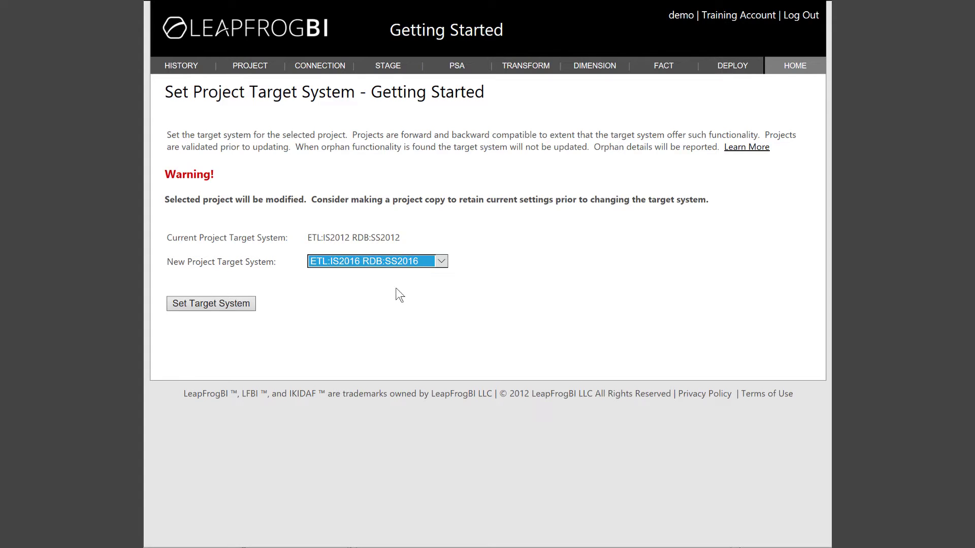
{"action": "left_click", "coordinate": [202, 308]}
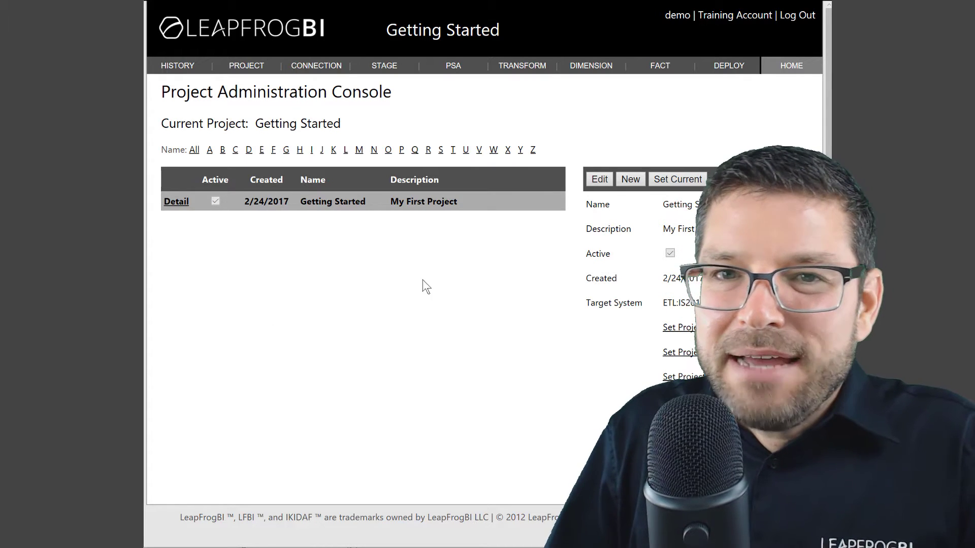
Step: Go to DEPLOY > Precedence and expand the Precedence Solution Settings form
{"action": "mouse_move", "coordinate": [728, 66]}
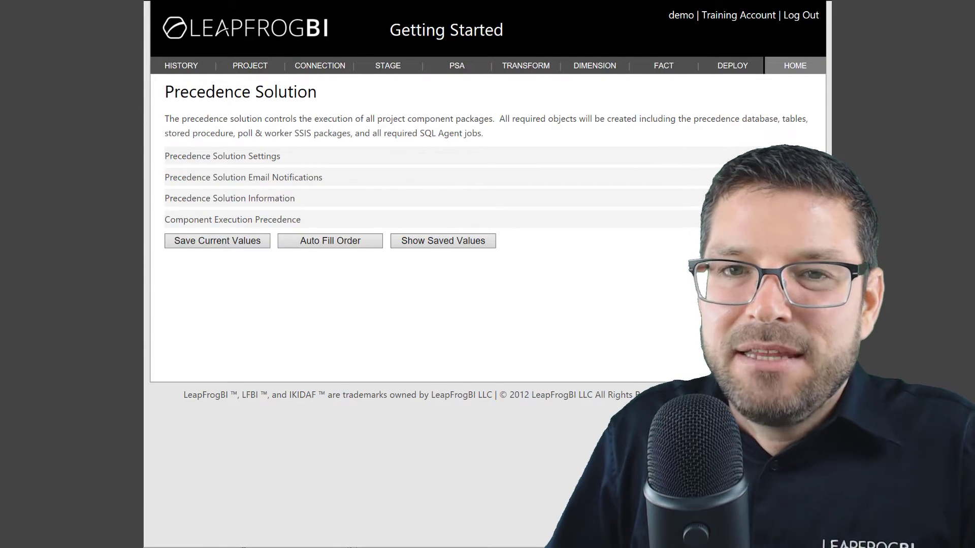
{"action": "left_click", "coordinate": [720, 156]}
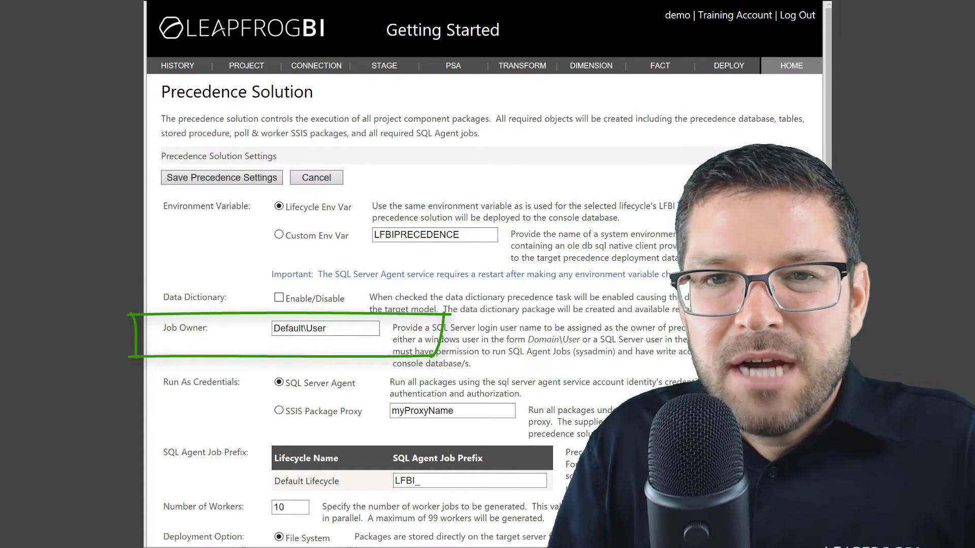
Step: Change the Job Owner to sa and save the precedence settings
{"action": "left_click", "coordinate": [345, 328]}
{"action": "type", "text": "sa"}
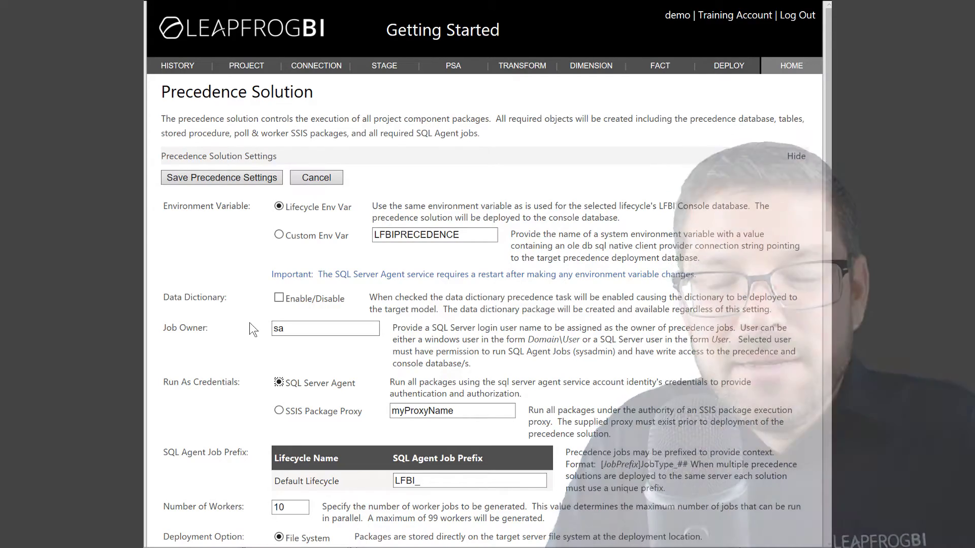
{"action": "scroll", "coordinate": [249, 328], "scroll_direction": "down", "scroll_amount": 8}
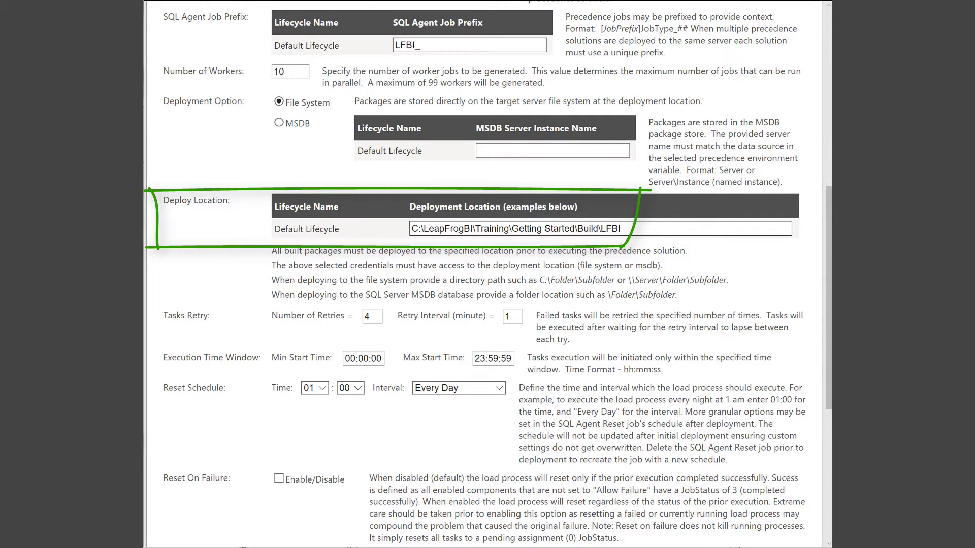
{"action": "scroll", "coordinate": [830, 381], "scroll_direction": "up", "scroll_amount": 9}
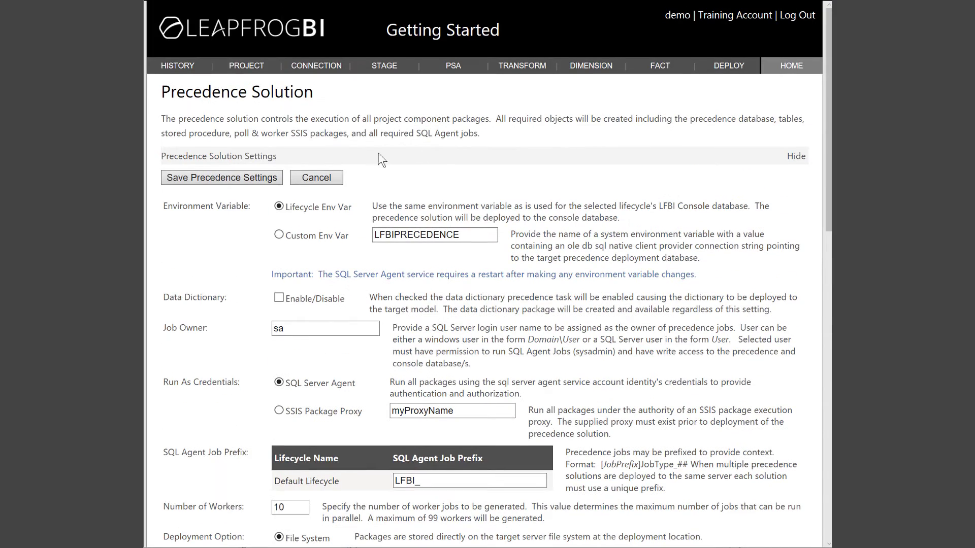
{"action": "left_click", "coordinate": [249, 178]}
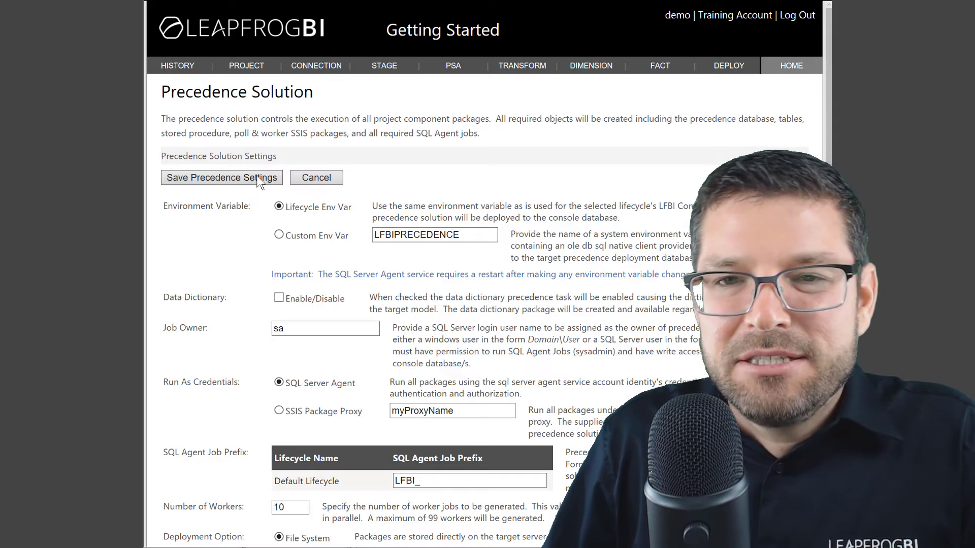
Step: Start a new connection component from the CONNECTION menu's Create New option
{"action": "mouse_move", "coordinate": [330, 68]}
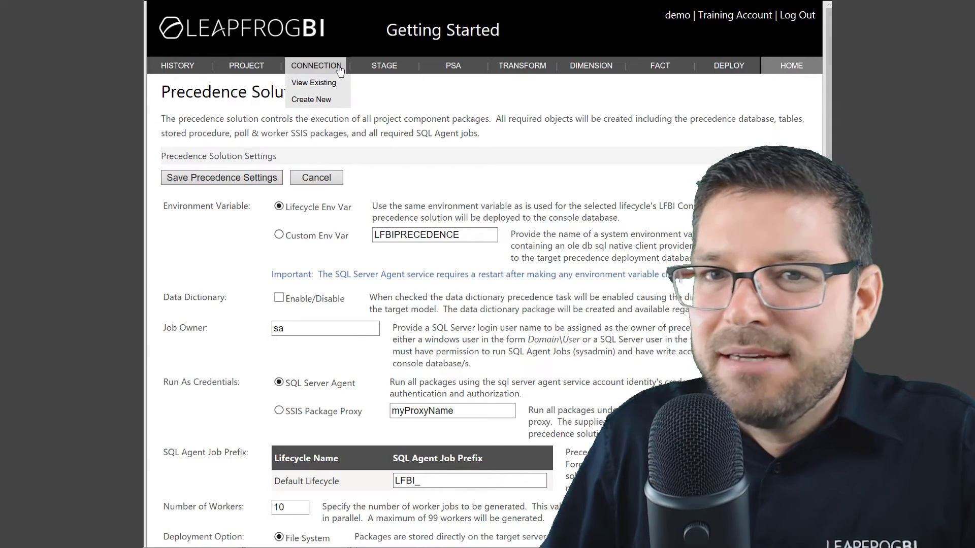
{"action": "left_click", "coordinate": [318, 107]}
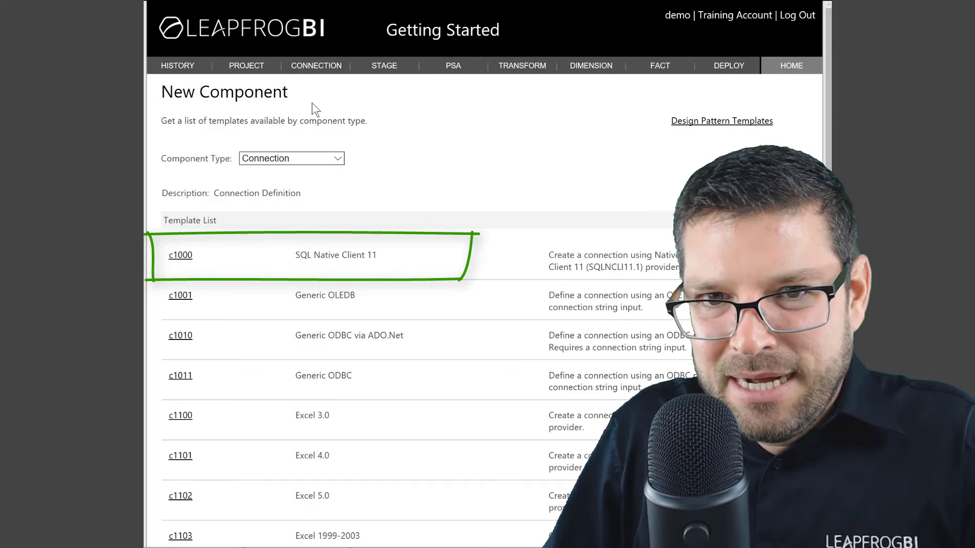
Step: Start a SQL Native Client 11 connection named 'Source' with description 'Data source connection.'
{"action": "left_click", "coordinate": [174, 259]}
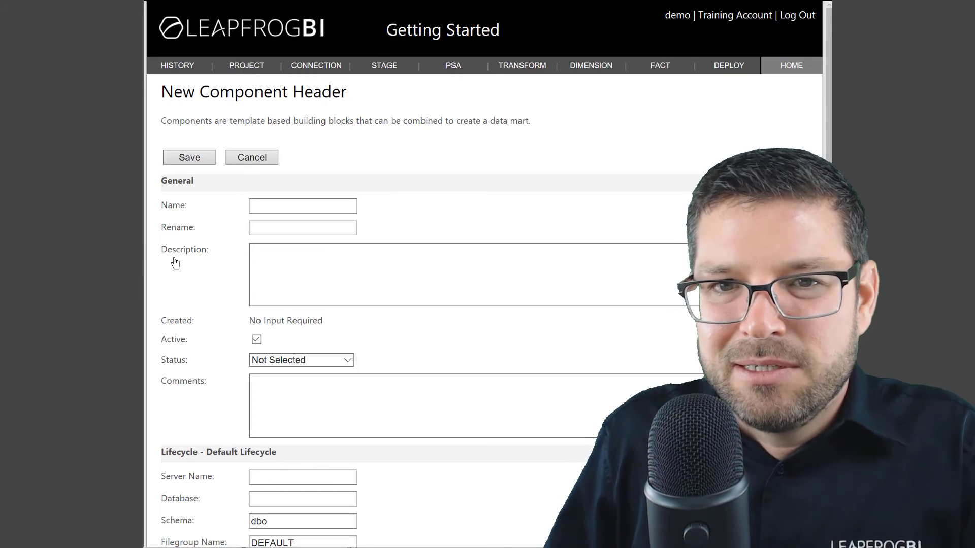
{"action": "left_click", "coordinate": [256, 207]}
{"action": "type", "text": "S"}
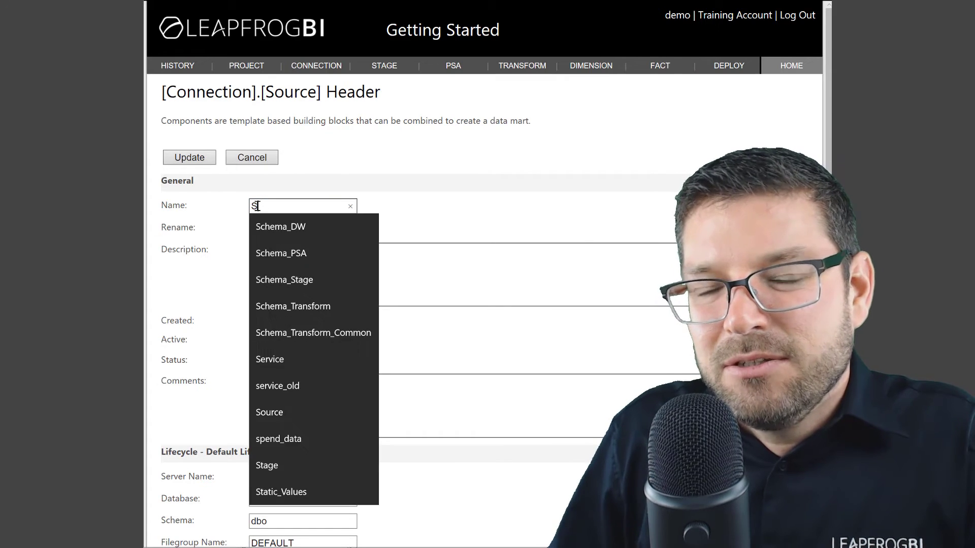
{"action": "type", "text": "ource"}
{"action": "left_click", "coordinate": [445, 278]}
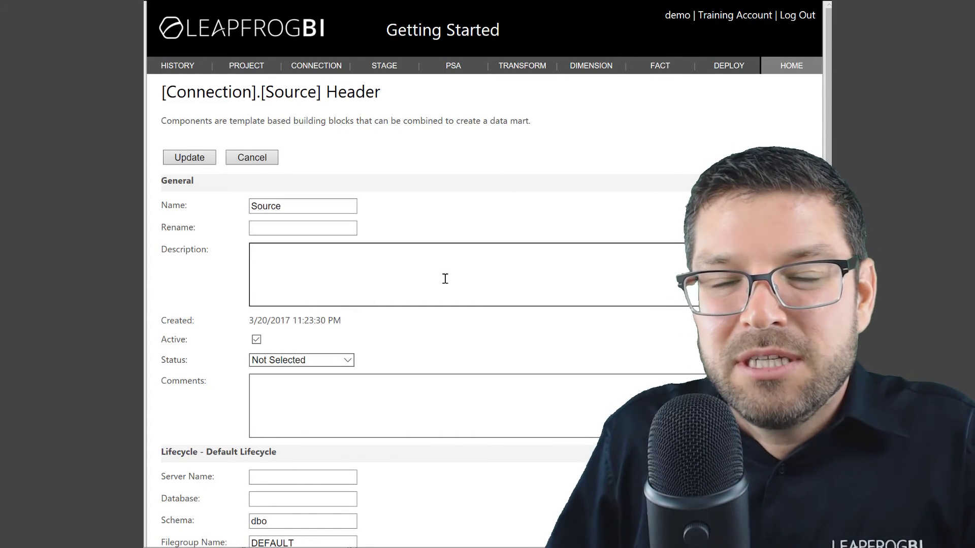
{"action": "type", "text": "Data source connection."}
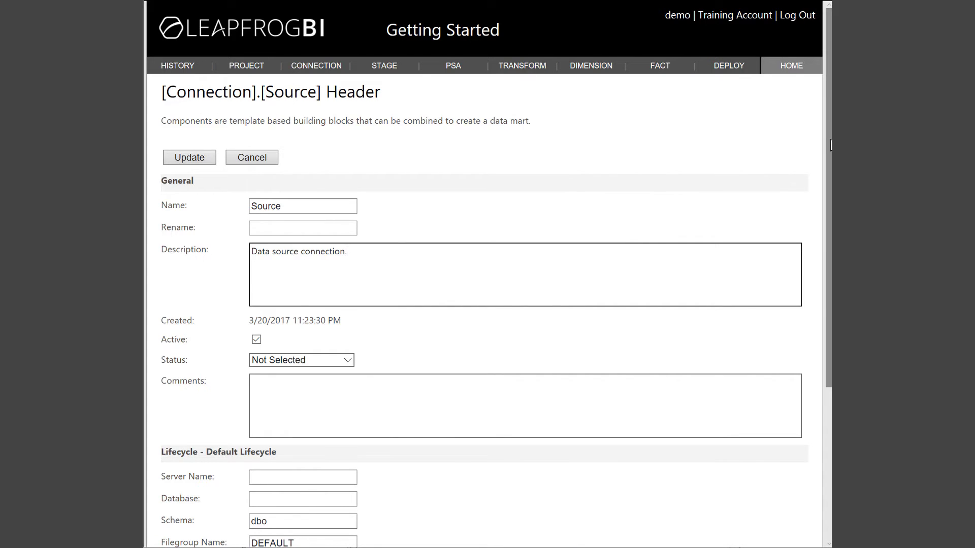
Step: Paste the SS2016 server instance and database LFBISample_CRM01, then save the Source connection
{"action": "scroll", "coordinate": [830, 155], "scroll_direction": "down", "scroll_amount": 1}
{"action": "scroll", "coordinate": [829, 155], "scroll_direction": "down", "scroll_amount": 4}
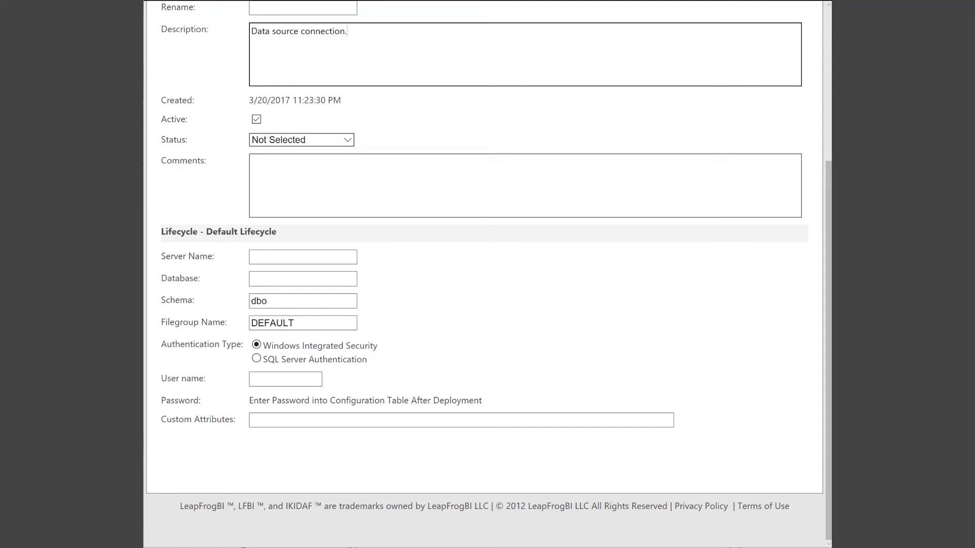
{"action": "left_click", "coordinate": [285, 257]}
{"action": "type", "text": "-IDD5KG7V0RT\\SS2016"}
{"action": "left_click", "coordinate": [265, 277]}
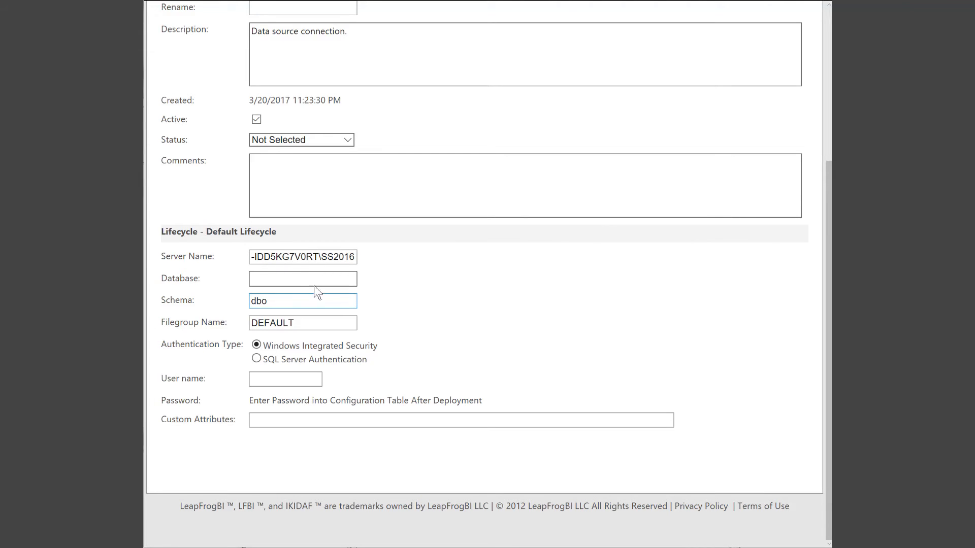
{"action": "type", "text": "LFBISample_CRM01"}
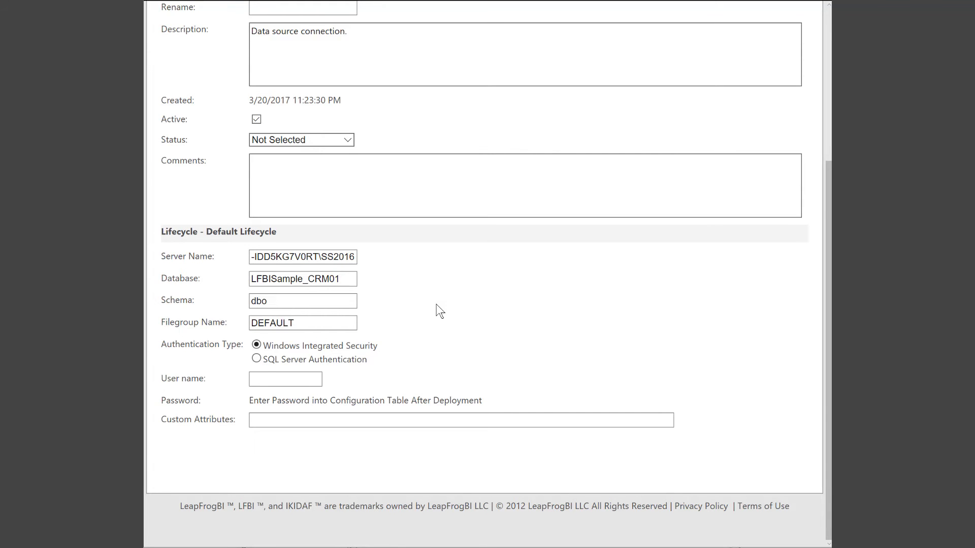
{"action": "scroll", "coordinate": [436, 304], "scroll_direction": "up", "scroll_amount": 5}
{"action": "left_click", "coordinate": [179, 157]}
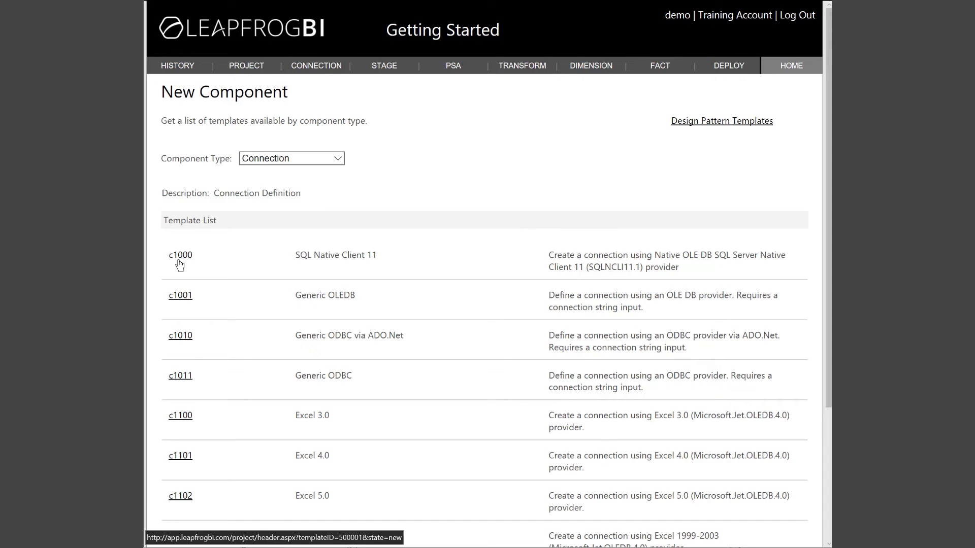
Step: Start a SQL Native Client 11 connection named 'Destination' with description 'Data mart connection'
{"action": "left_click", "coordinate": [180, 256]}
{"action": "left_click", "coordinate": [283, 205]}
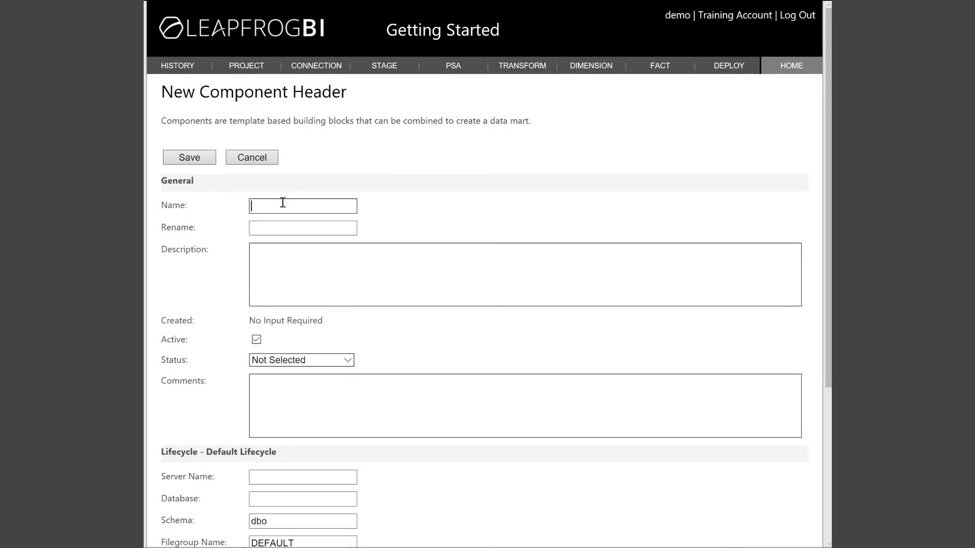
{"action": "type", "text": "Destination"}
{"action": "key", "text": "Tab"}
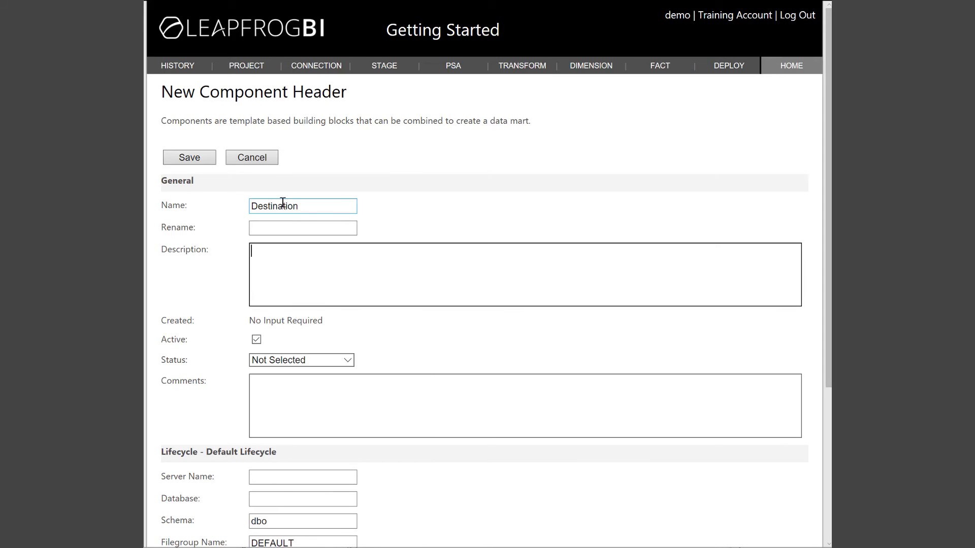
{"action": "type", "text": "Data mart connection"}
Step: Enter the suggested SS2016 server instance and database CRM_Mart, leaving schema dbo
{"action": "scroll", "coordinate": [483, 219], "scroll_direction": "down", "scroll_amount": 2}
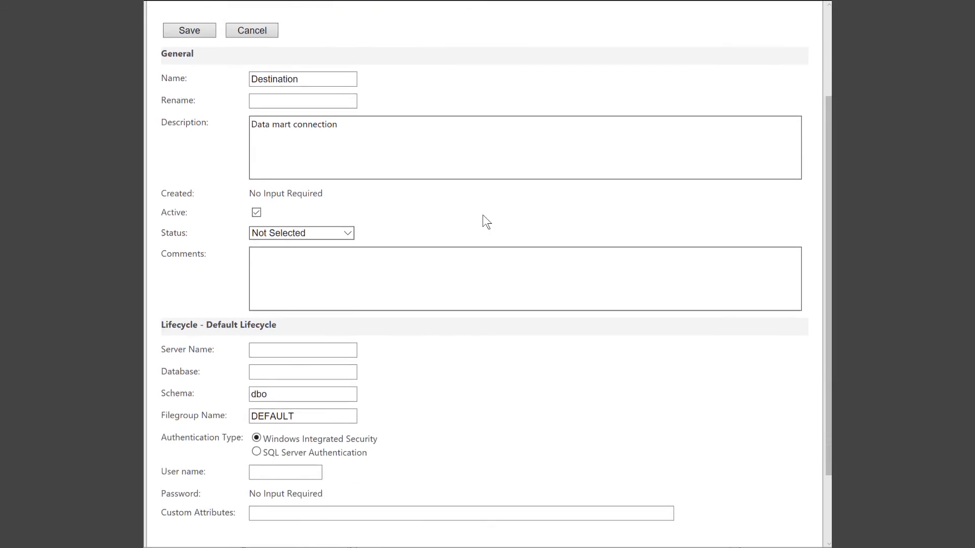
{"action": "scroll", "coordinate": [482, 217], "scroll_direction": "down", "scroll_amount": 2}
{"action": "left_click", "coordinate": [299, 256]}
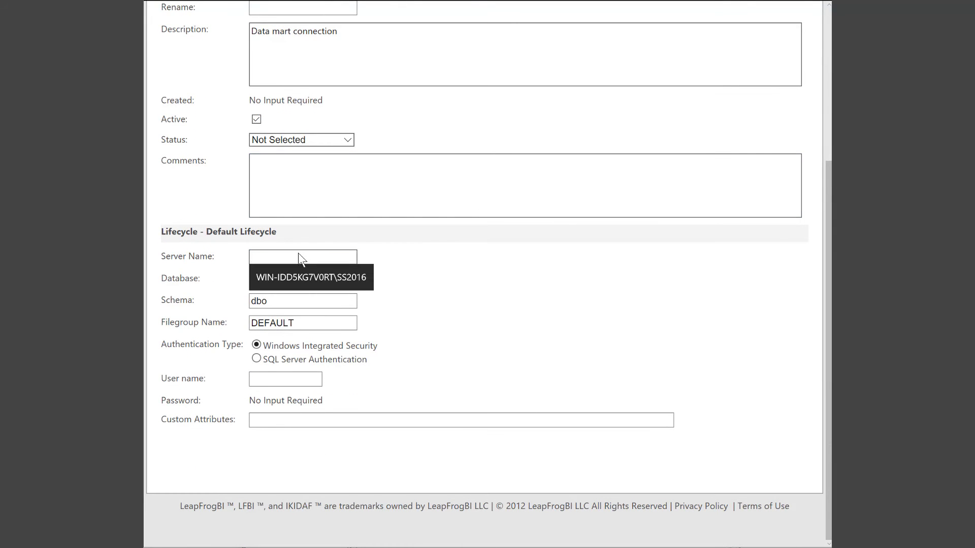
{"action": "left_click", "coordinate": [302, 278]}
{"action": "left_click", "coordinate": [293, 279]}
{"action": "type", "text": "CRM_"}
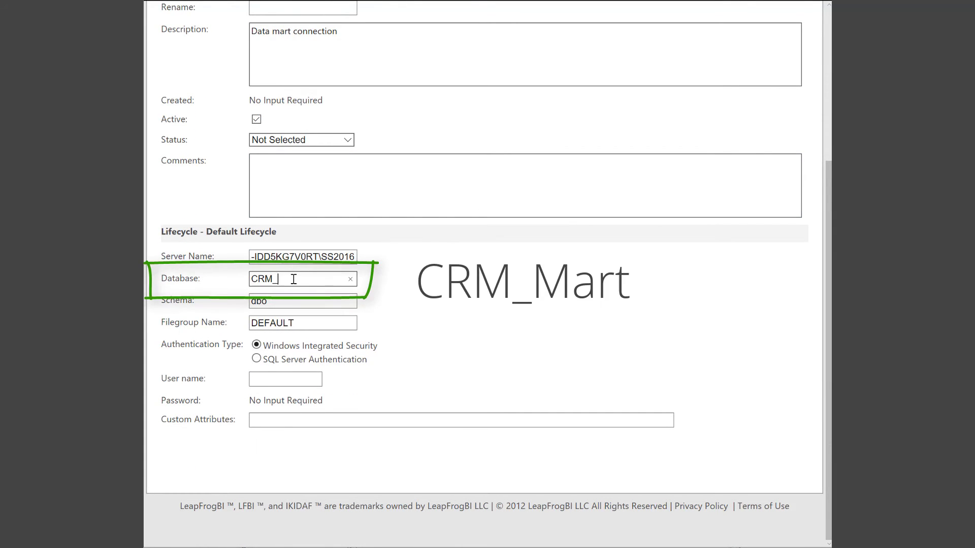
{"action": "type", "text": "Mart"}
{"action": "key", "text": "Tab"}
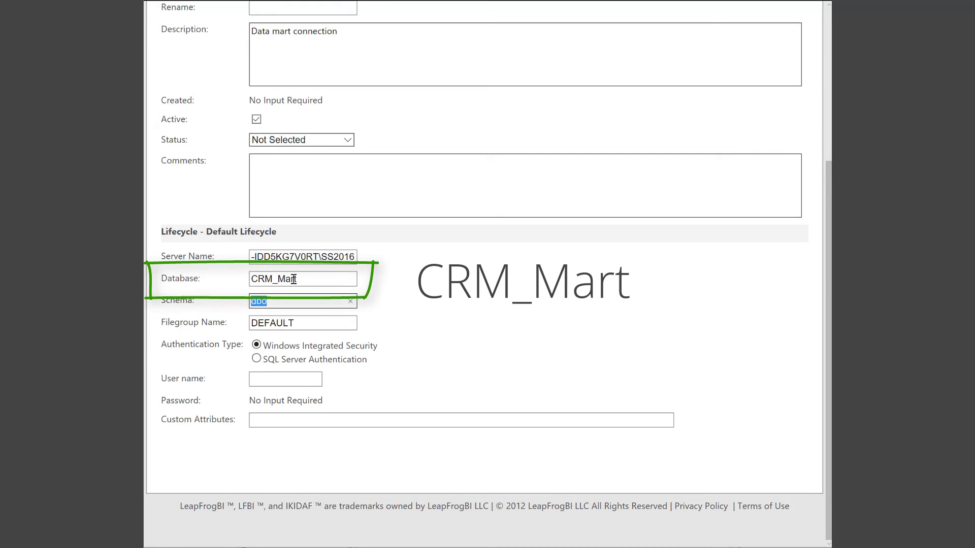
{"action": "left_click", "coordinate": [400, 295]}
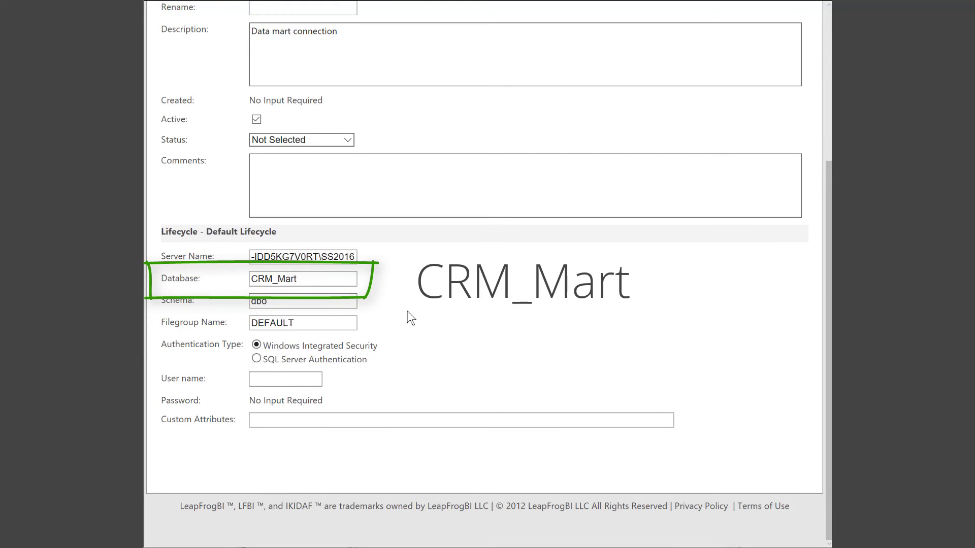
{"action": "scroll", "coordinate": [407, 311], "scroll_direction": "up", "scroll_amount": 5}
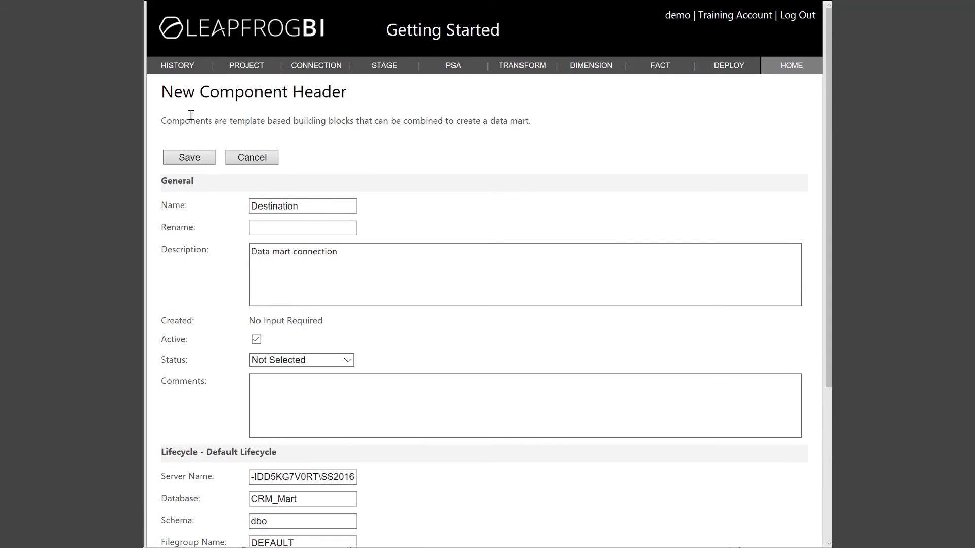